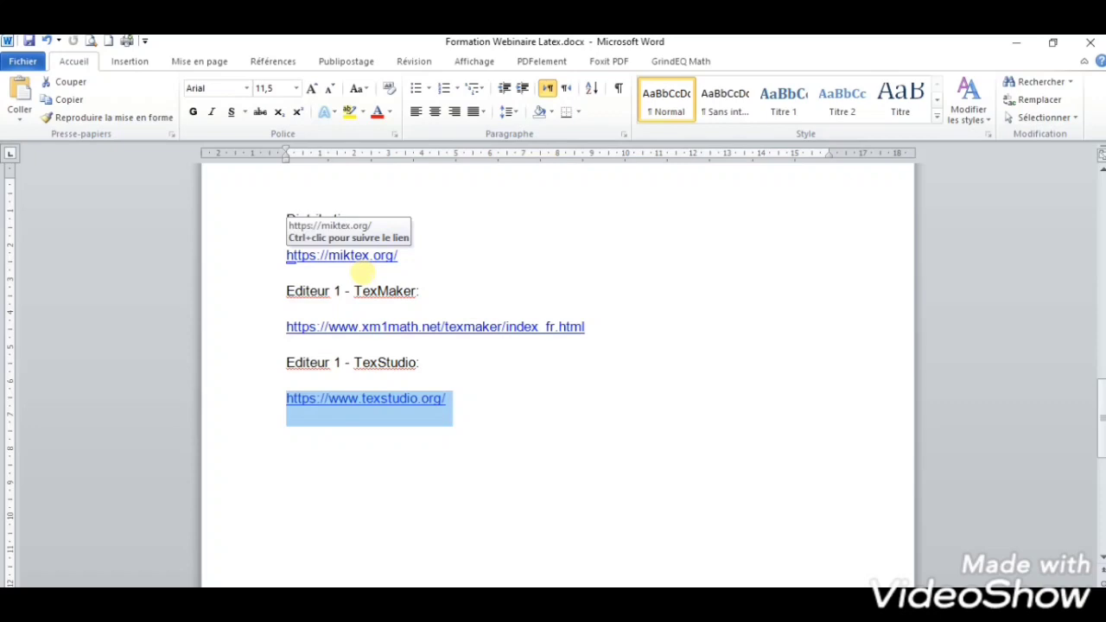
Select the MiKTeX link in the document, switch to Chrome and open the MiKTeX site's Downloads page
{"action": "triple_click", "coordinate": [408, 256]}
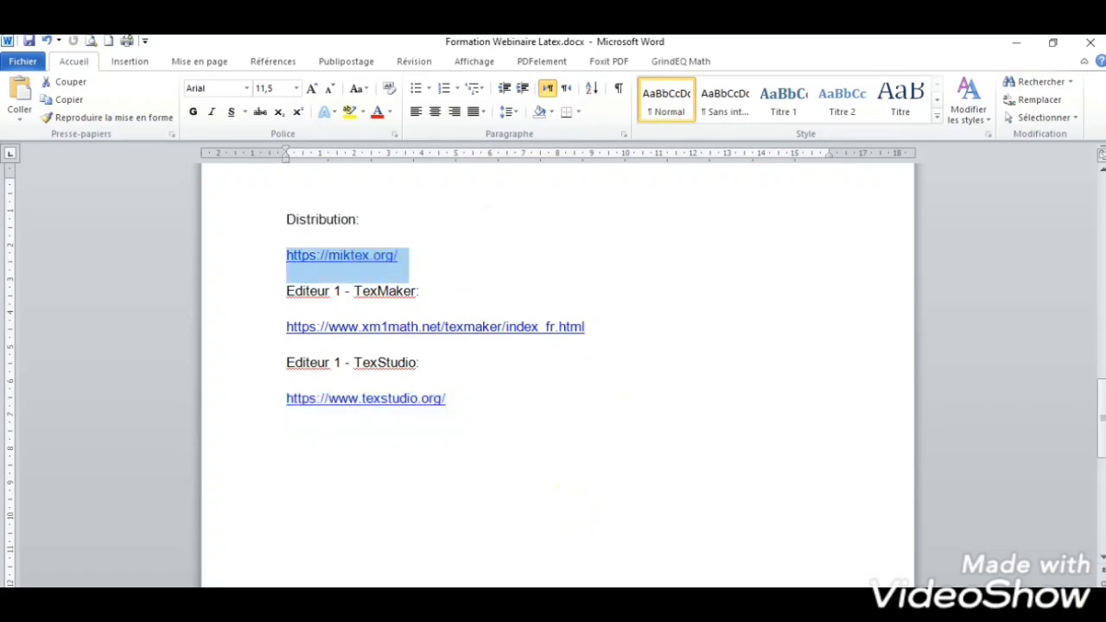
{"action": "left_click", "coordinate": [418, 586]}
{"action": "left_click", "coordinate": [501, 562]}
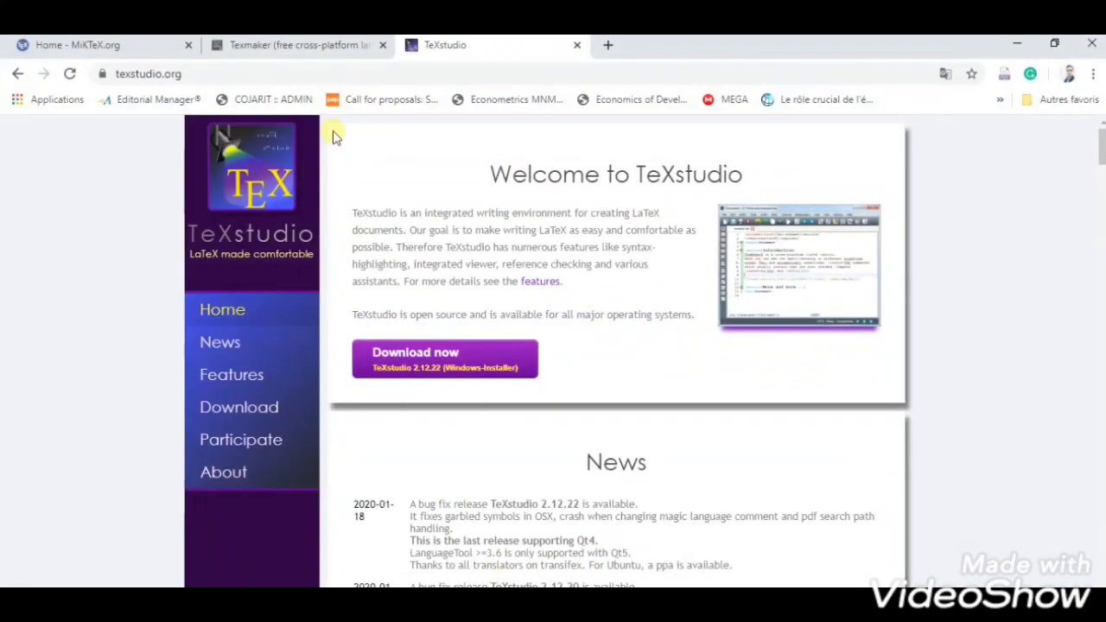
{"action": "left_click", "coordinate": [117, 44]}
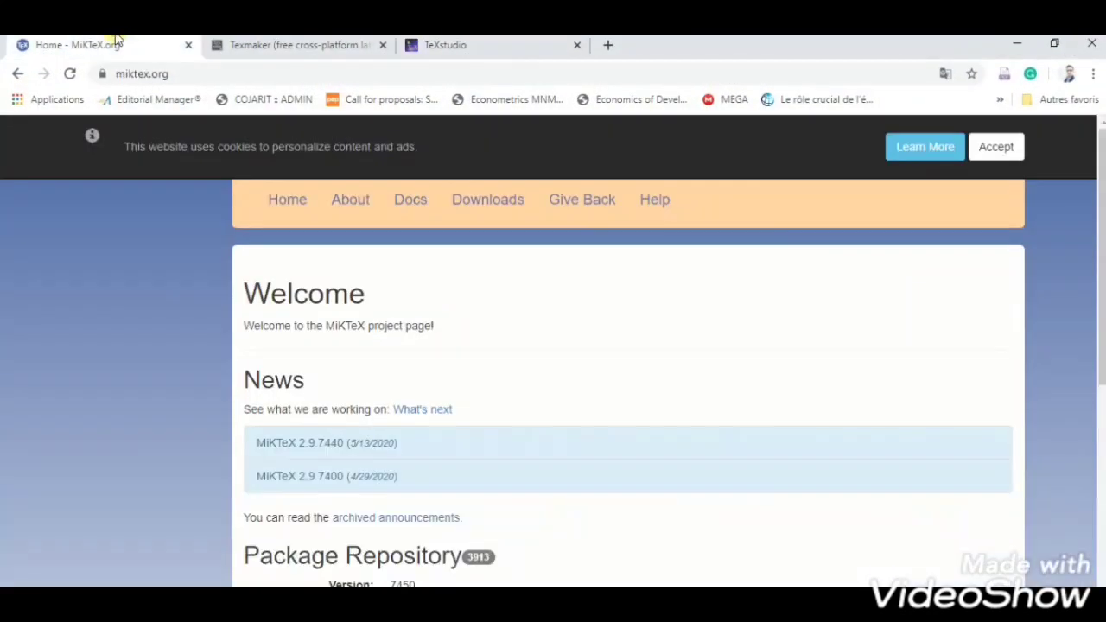
{"action": "left_click", "coordinate": [498, 204]}
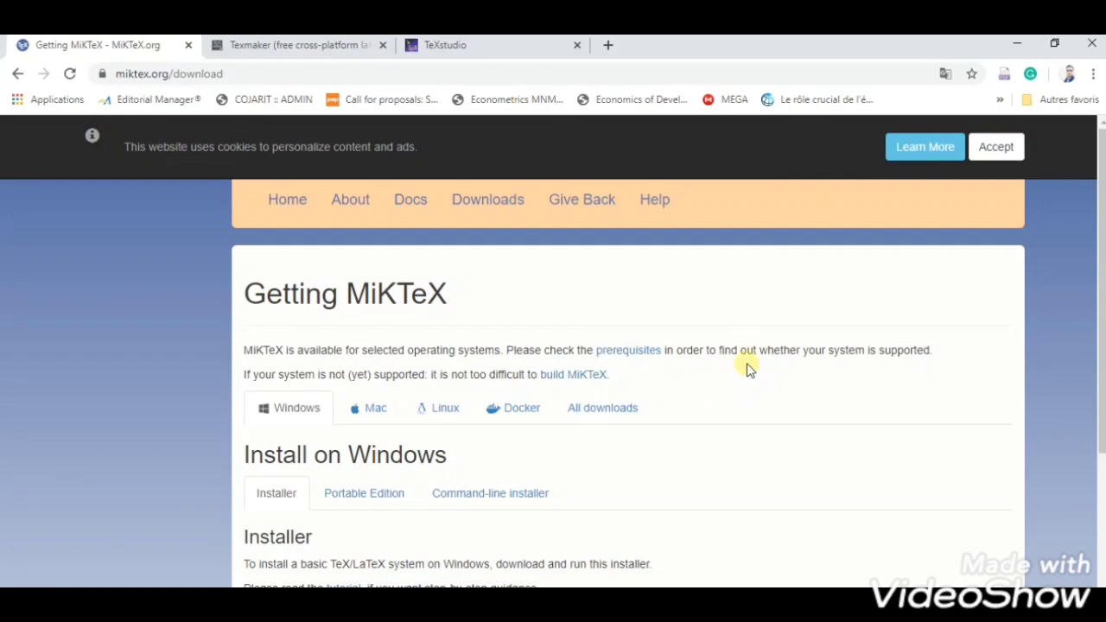
Download the MiKTeX installer for Windows, basic-miktex-2.9.7442-x64.exe
{"action": "scroll", "coordinate": [749, 369], "scroll_direction": "down", "scroll_amount": 1}
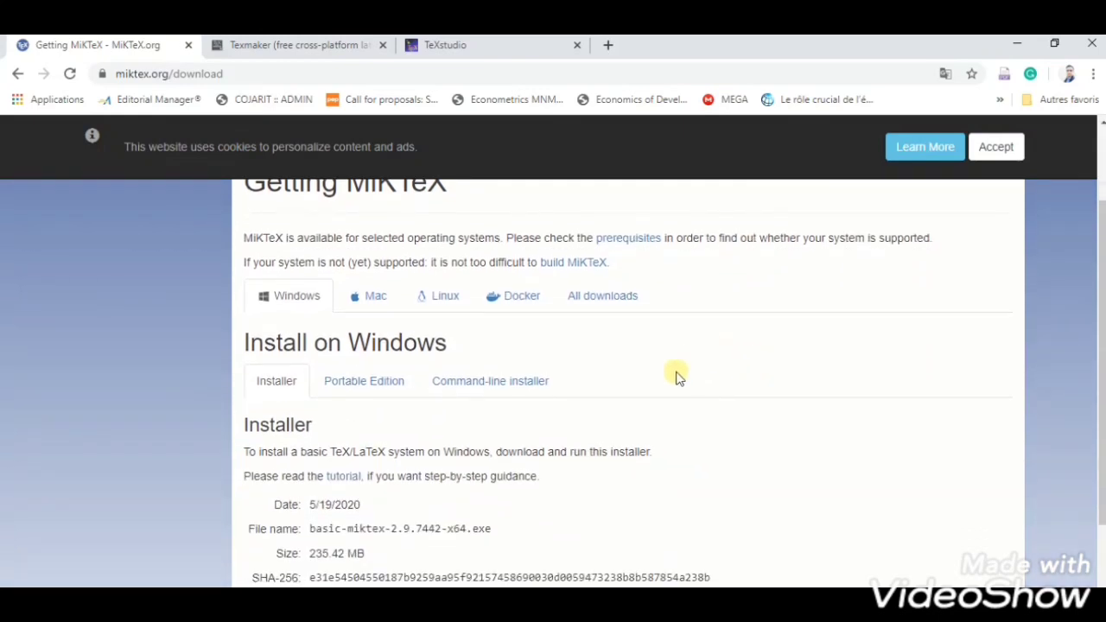
{"action": "scroll", "coordinate": [674, 375], "scroll_direction": "down", "scroll_amount": 1}
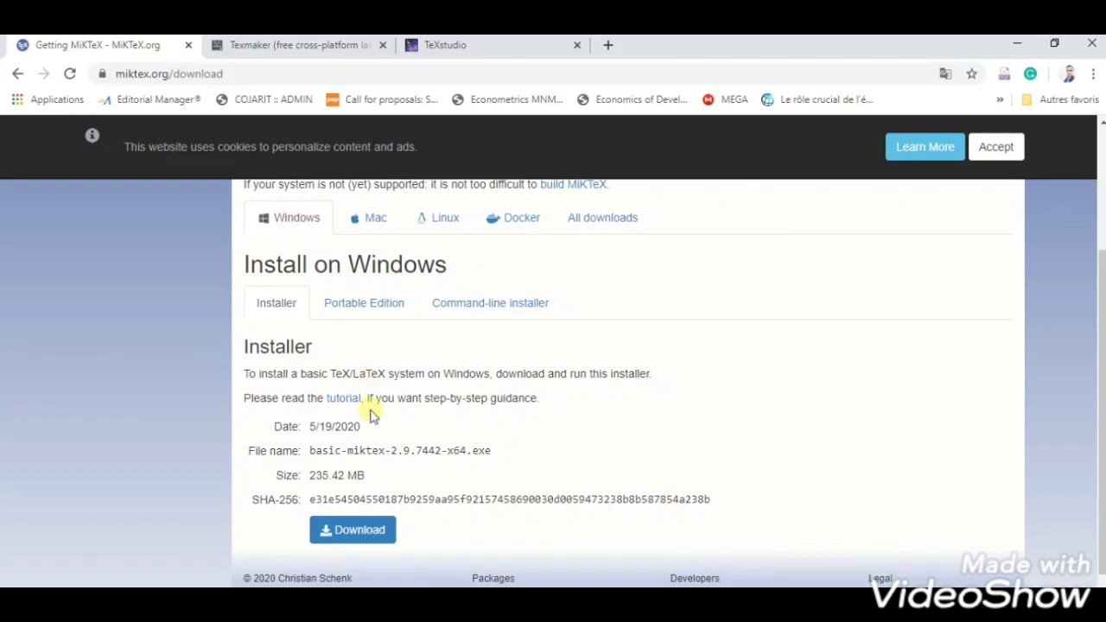
{"action": "left_click", "coordinate": [356, 540]}
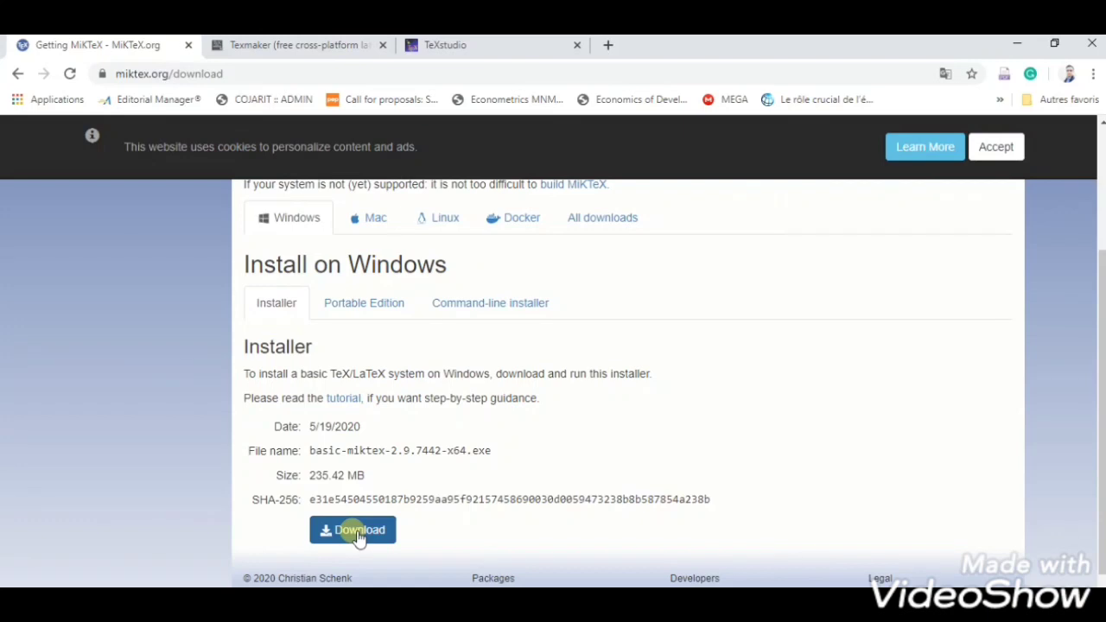
{"action": "left_click", "coordinate": [359, 538]}
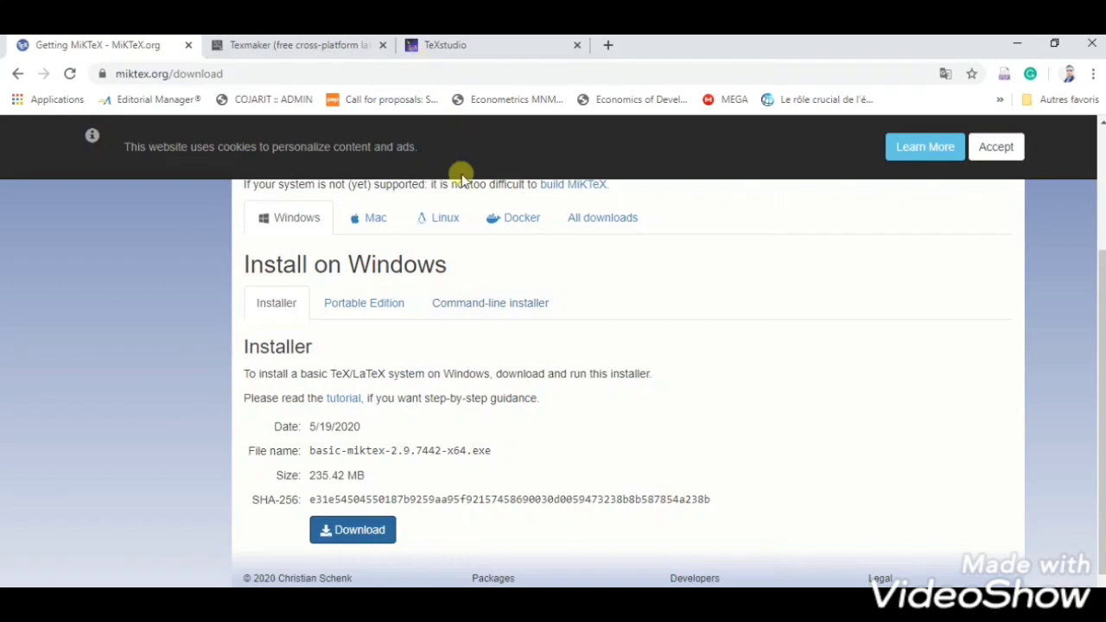
View the Texmaker homepage and open the Download section of the TeXstudio site
{"action": "left_click", "coordinate": [350, 39]}
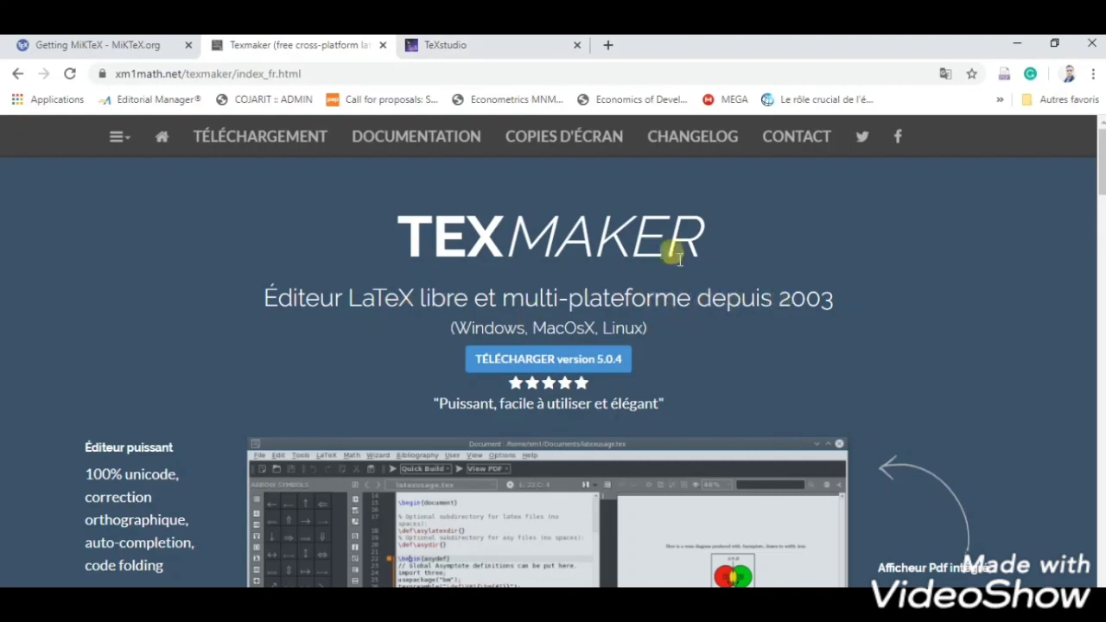
{"action": "left_click", "coordinate": [473, 39]}
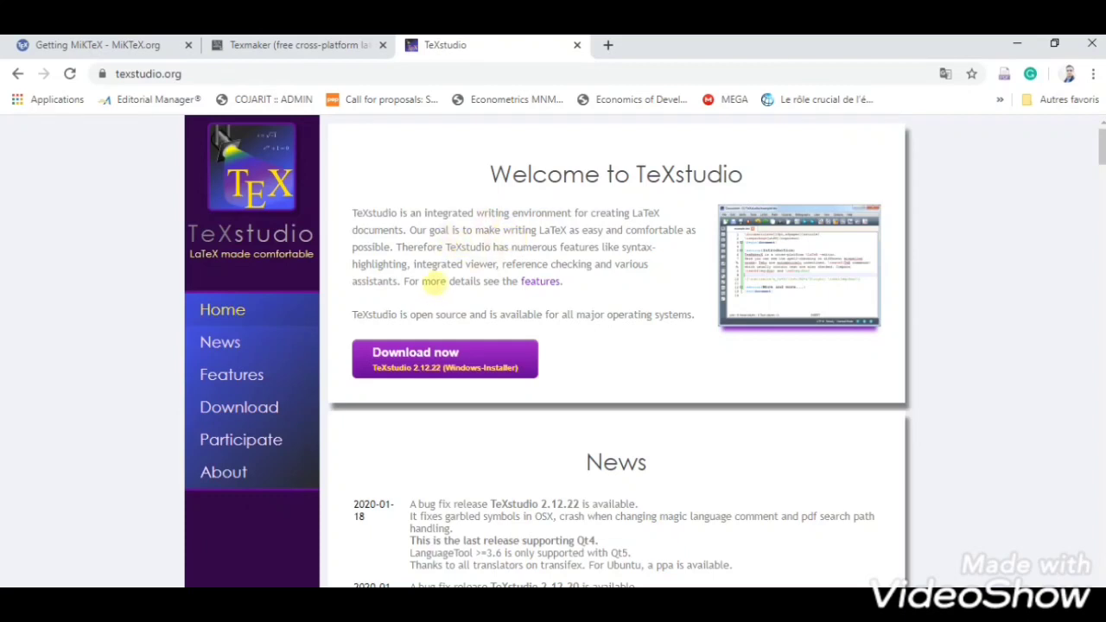
{"action": "left_click", "coordinate": [433, 361]}
{"action": "scroll", "coordinate": [467, 363], "scroll_direction": "down", "scroll_amount": 3}
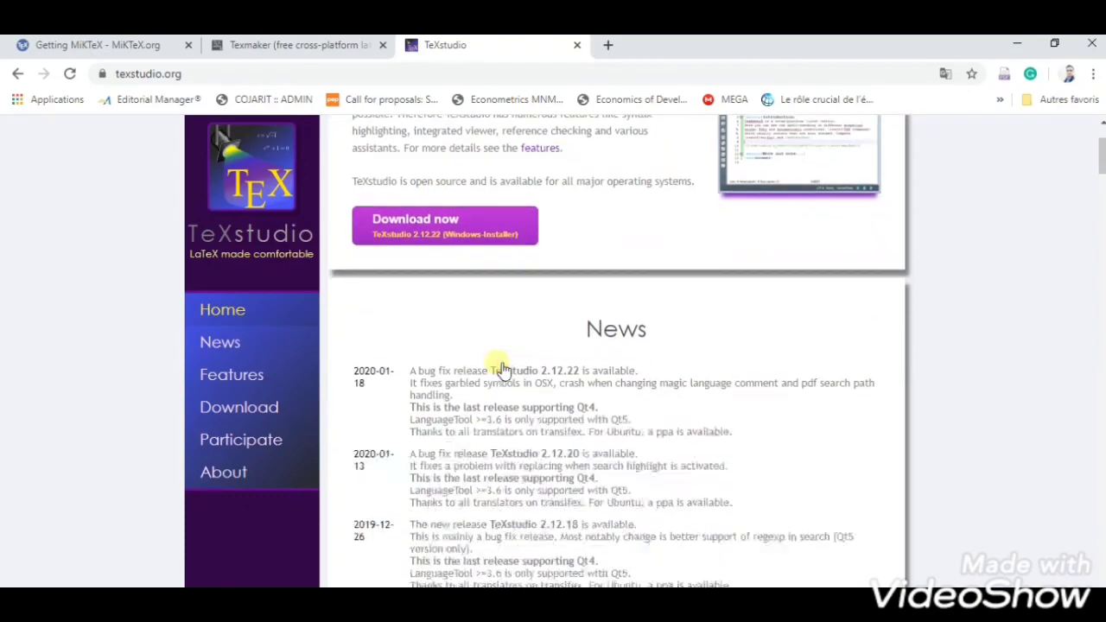
{"action": "left_click", "coordinate": [250, 409]}
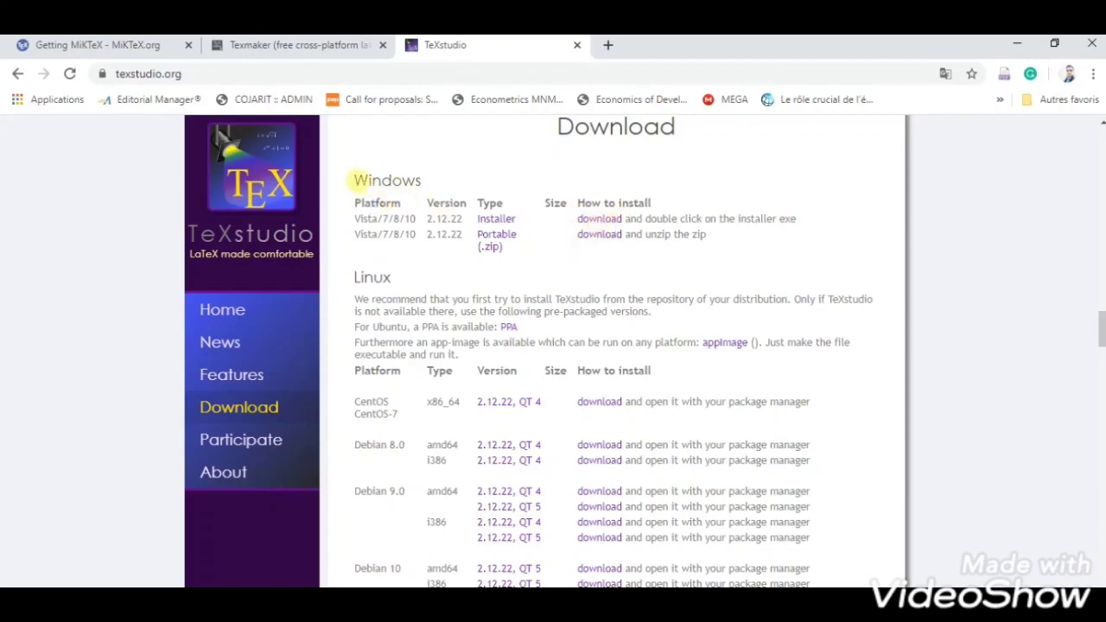
Examine the TeXstudio download options offered for Windows, Linux and Mac OS X
{"action": "left_click_drag", "start_coordinate": [354, 179], "coordinate": [434, 181]}
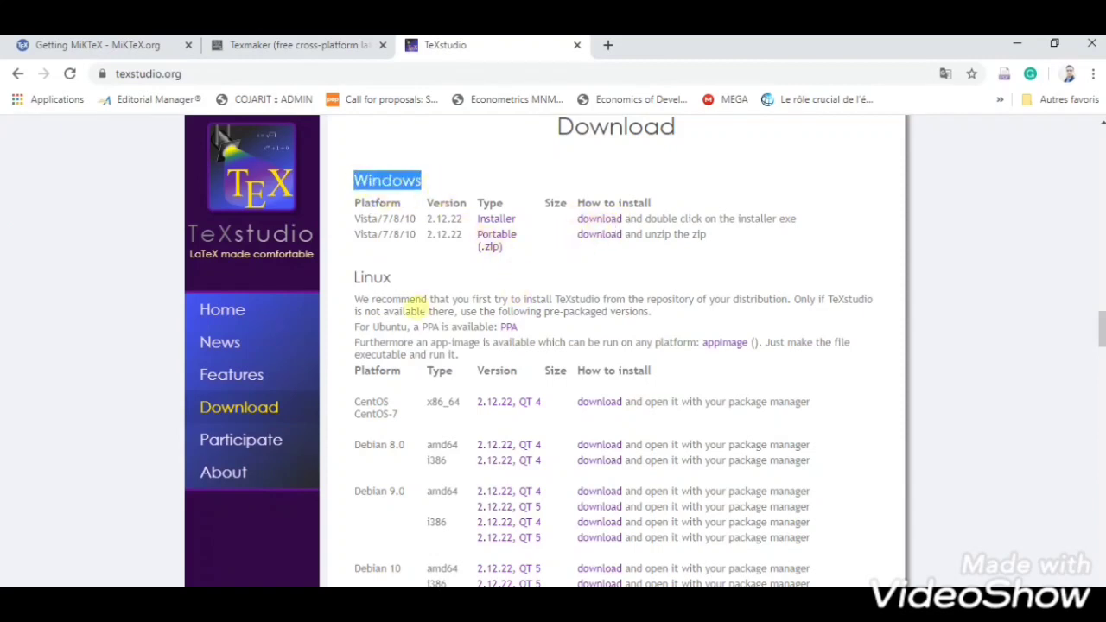
{"action": "left_click_drag", "start_coordinate": [354, 277], "coordinate": [415, 284]}
{"action": "scroll", "coordinate": [415, 284], "scroll_direction": "down", "scroll_amount": 15}
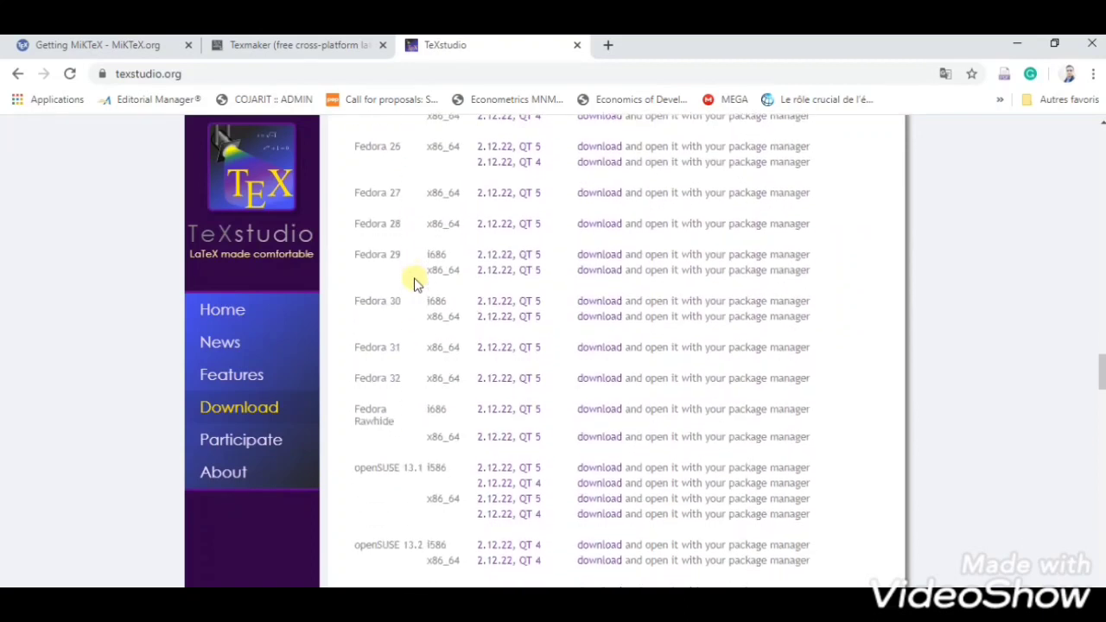
{"action": "scroll", "coordinate": [415, 283], "scroll_direction": "down", "scroll_amount": 5}
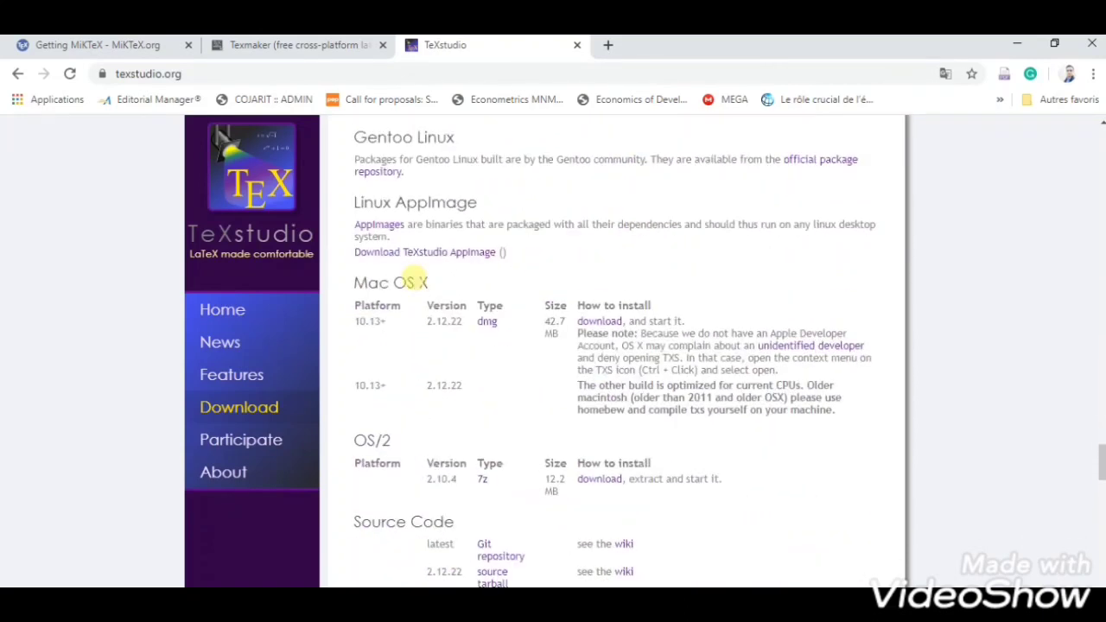
{"action": "scroll", "coordinate": [415, 283], "scroll_direction": "up", "scroll_amount": 2}
{"action": "left_click_drag", "start_coordinate": [353, 351], "coordinate": [469, 354]}
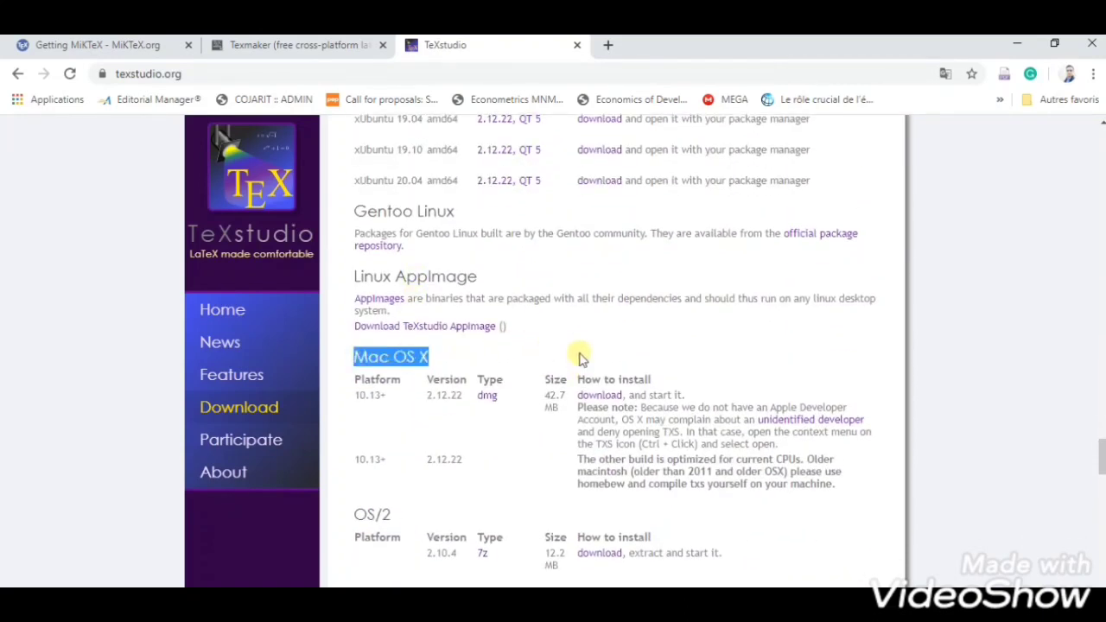
Download the TeXstudio 2.12.22 installer for Windows from the Download section
{"action": "scroll", "coordinate": [580, 350], "scroll_direction": "up", "scroll_amount": 8}
{"action": "scroll", "coordinate": [580, 350], "scroll_direction": "up", "scroll_amount": 15}
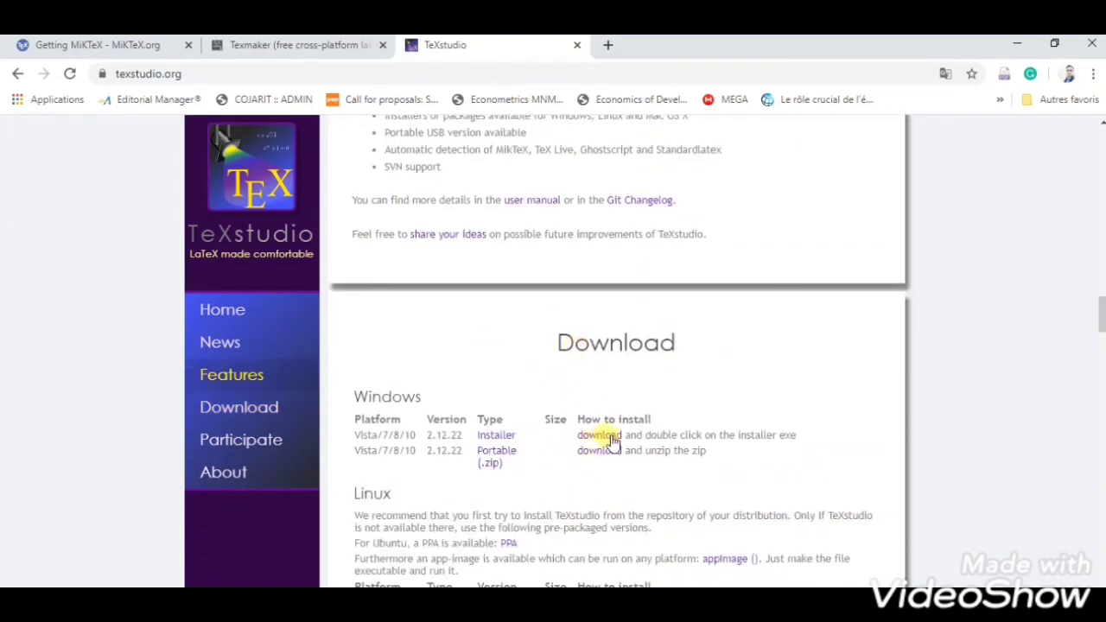
{"action": "left_click", "coordinate": [605, 437]}
Minimize Chrome and Word and open the Mat. Latex folder on the desktop
{"action": "left_click", "coordinate": [1019, 41]}
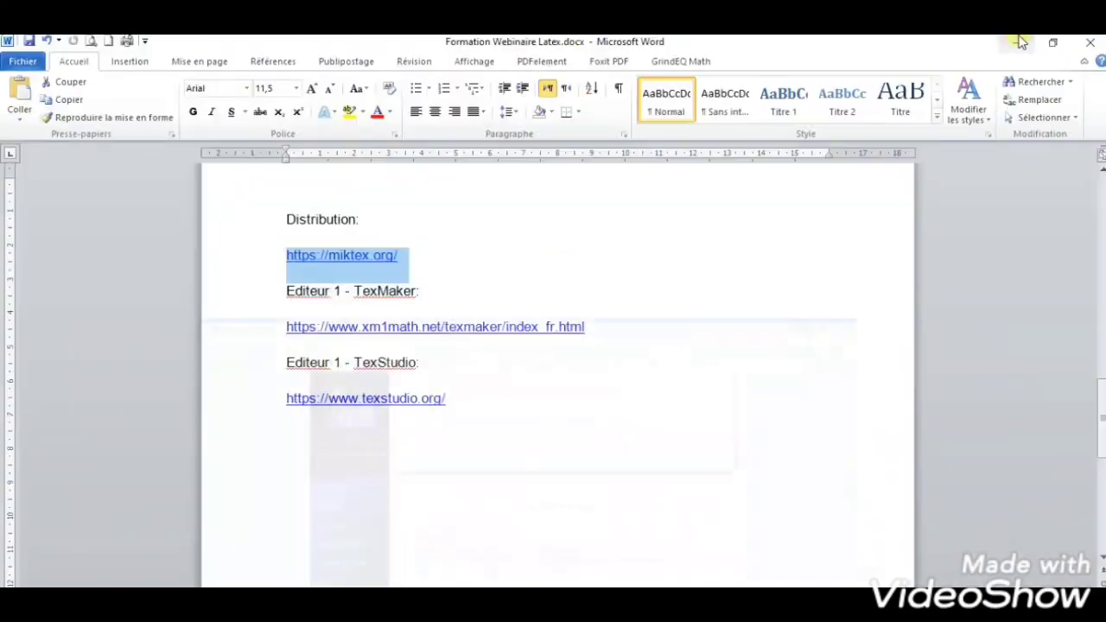
{"action": "left_click", "coordinate": [1019, 41]}
{"action": "double_click", "coordinate": [1087, 121]}
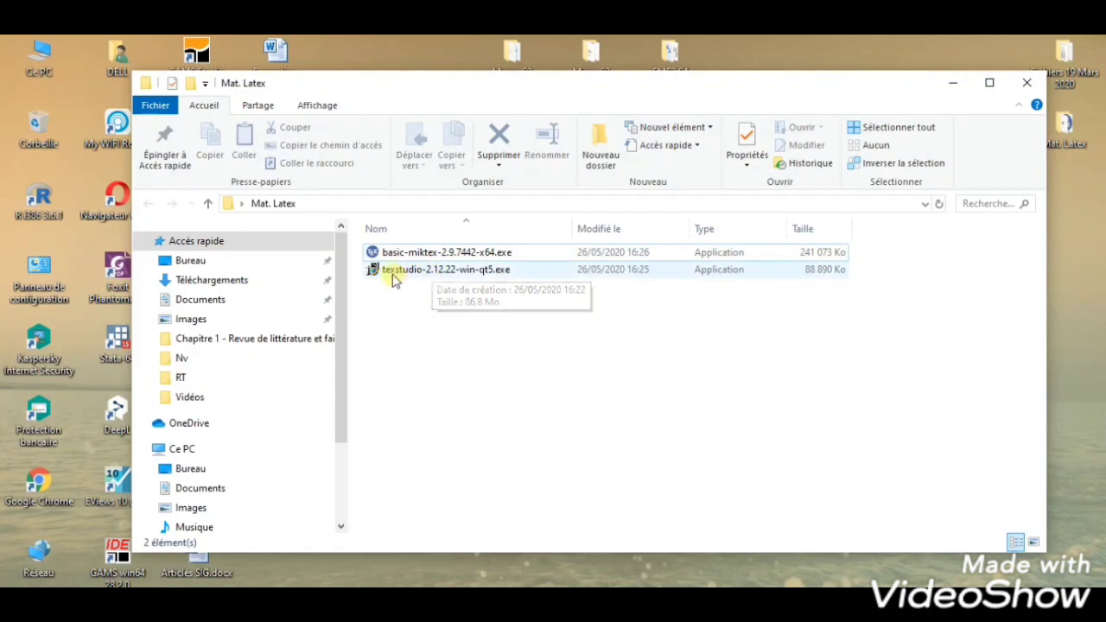
Run the MiKTeX installer basic-miktex-2.9.7442-x64.exe as administrator from the Mat. Latex folder
{"action": "left_click", "coordinate": [435, 258]}
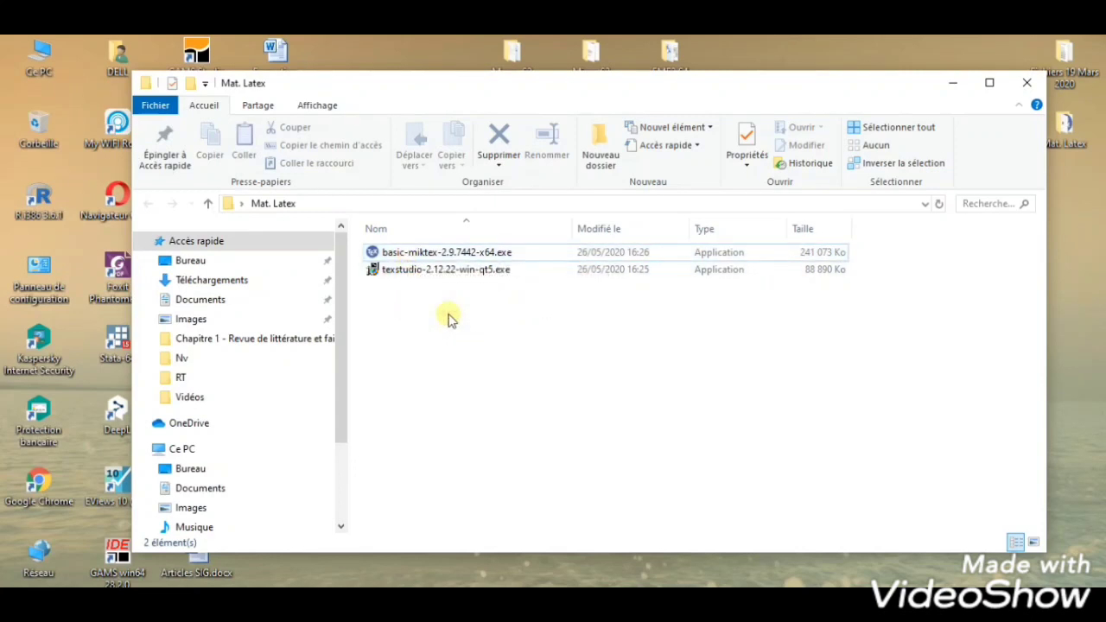
{"action": "left_click", "coordinate": [411, 253]}
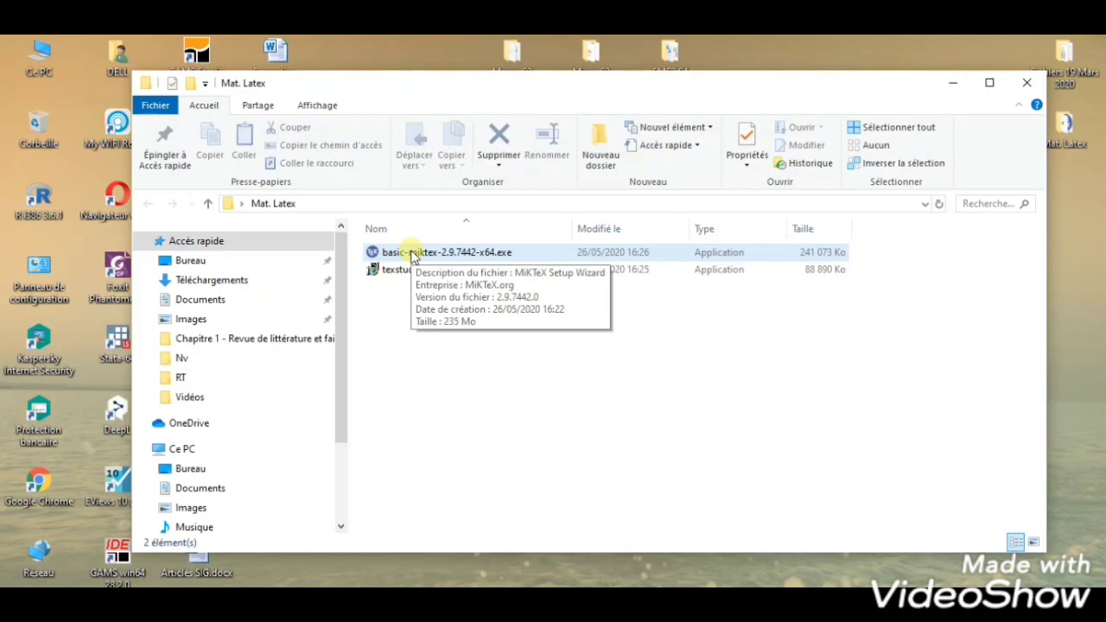
{"action": "right_click", "coordinate": [411, 253]}
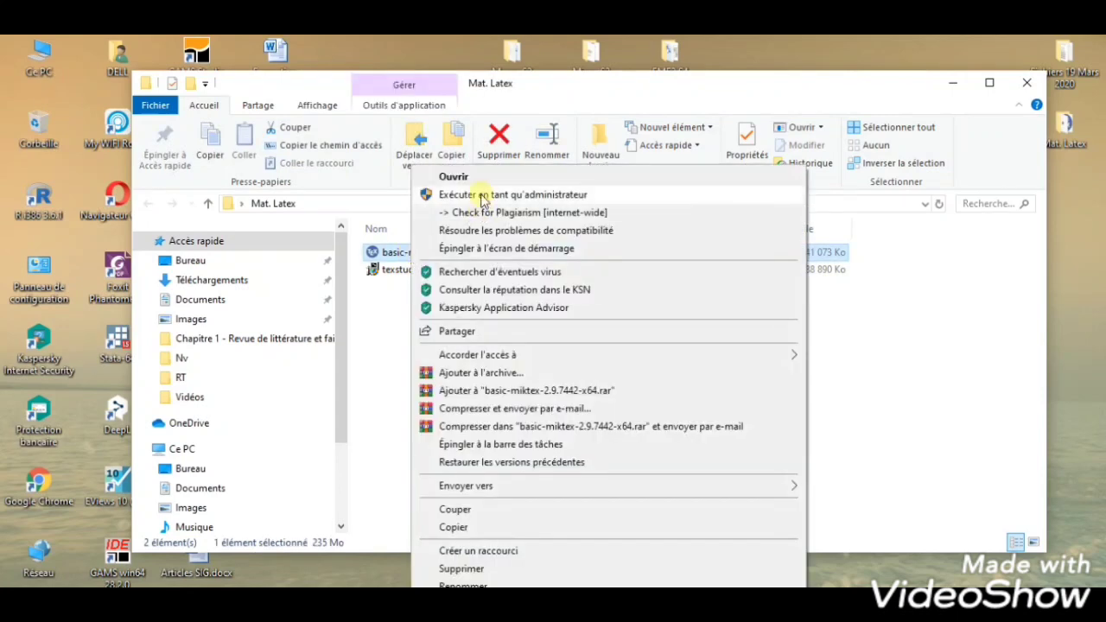
{"action": "left_click", "coordinate": [482, 195]}
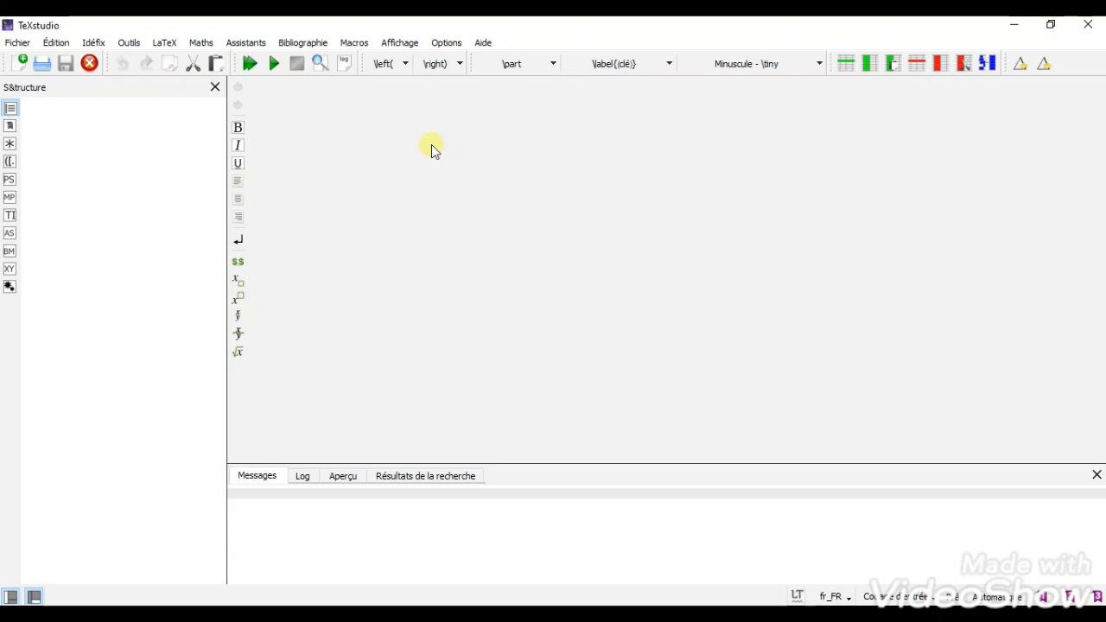
{"action": "left_click", "coordinate": [851, 614]}
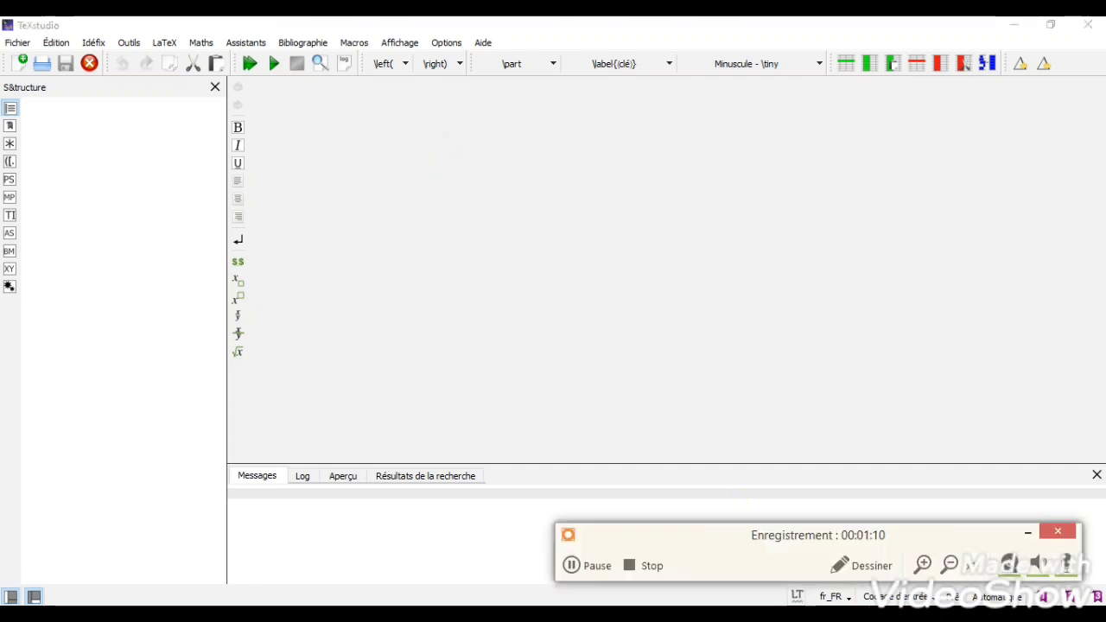